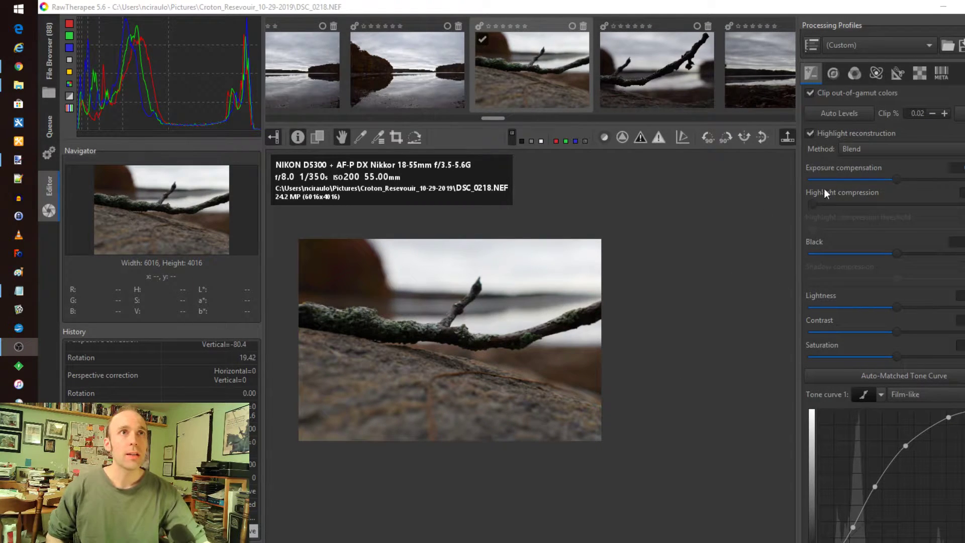
Enable the Graduated Filter with its on-image guides shown, and reduce the filter strength
scroll(843, 243, down, 5)
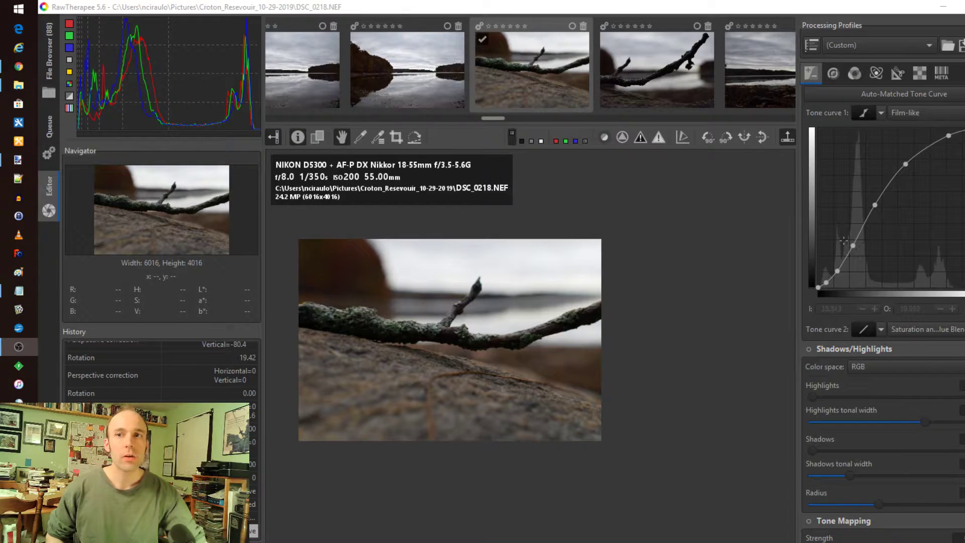
scroll(842, 243, down, 10)
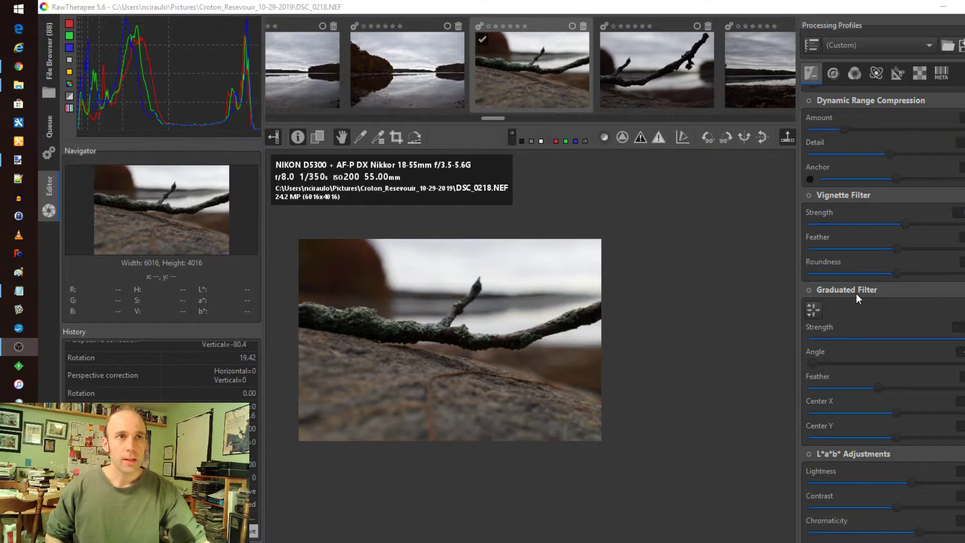
click(809, 290)
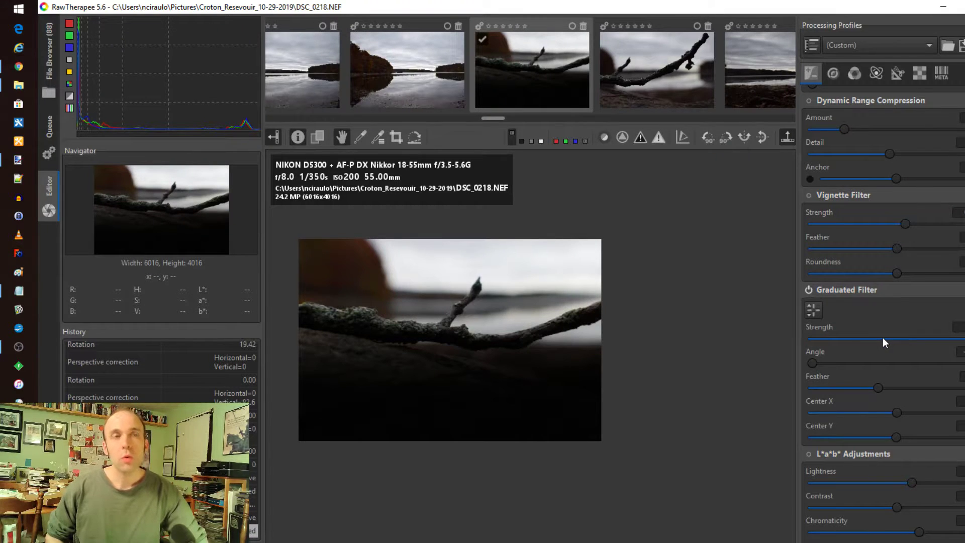
click(812, 313)
click(813, 313)
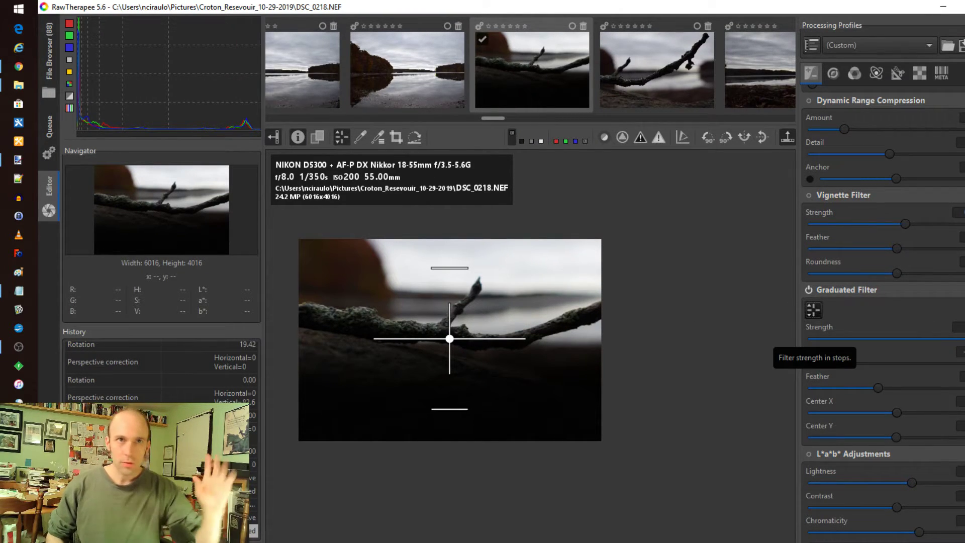
click(932, 340)
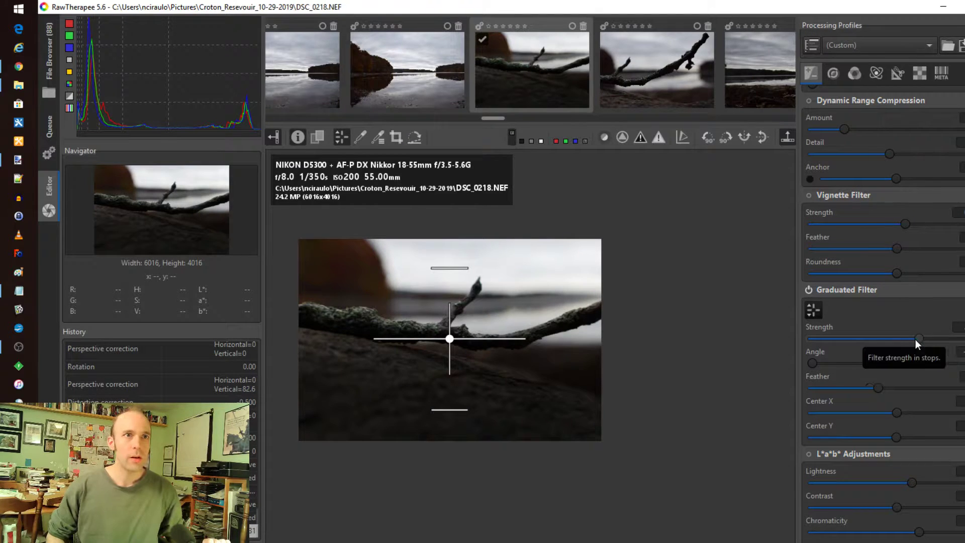
Tilt the graduated filter to follow the slope of the rock and narrow its feather to about 21
mouse_move(877, 388)
mouse_down()
mouse_move(856, 385)
mouse_move(876, 386)
mouse_up()
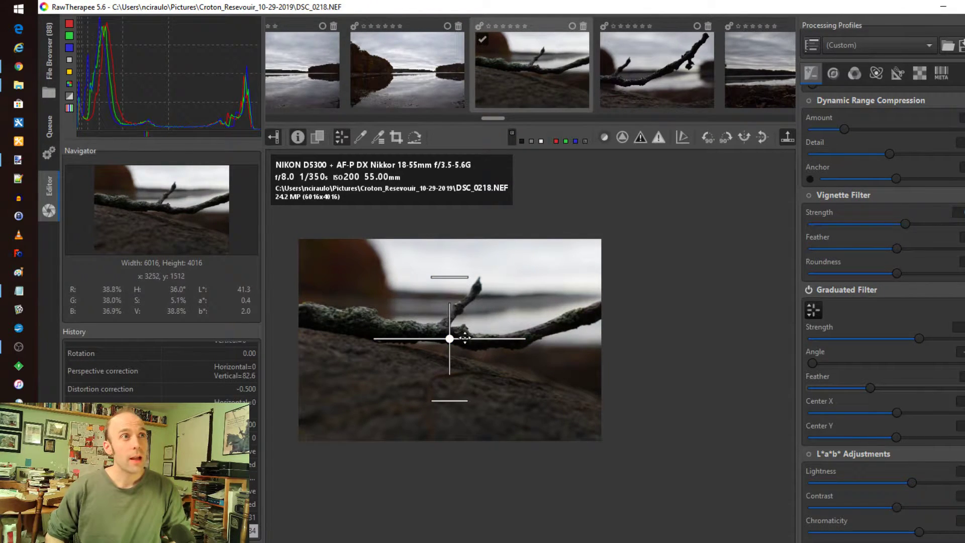
drag(522, 339, 514, 377)
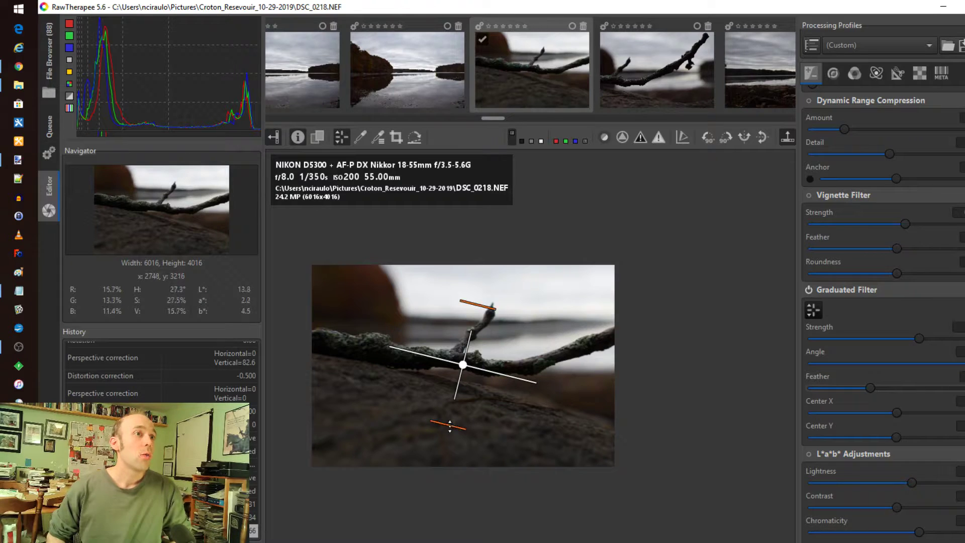
drag(449, 427, 454, 402)
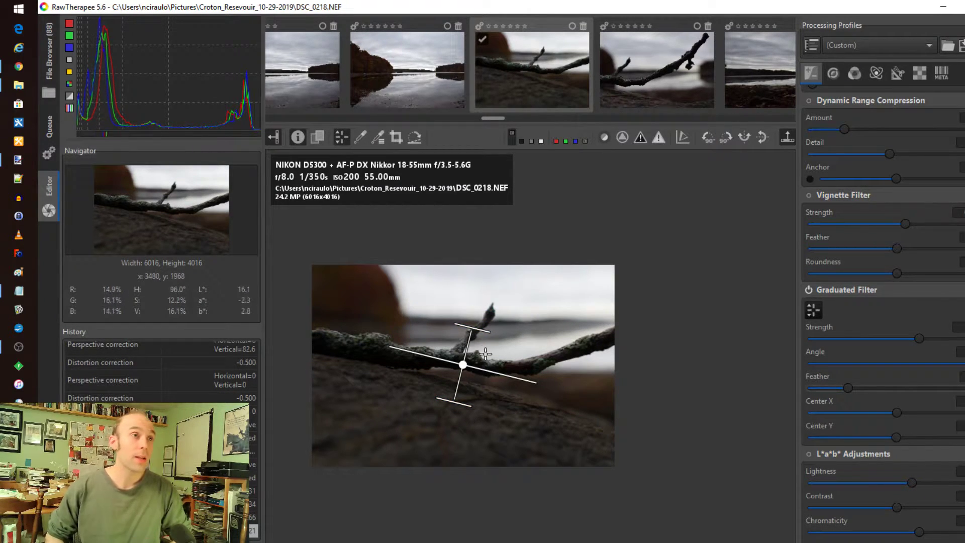
drag(483, 322, 488, 300)
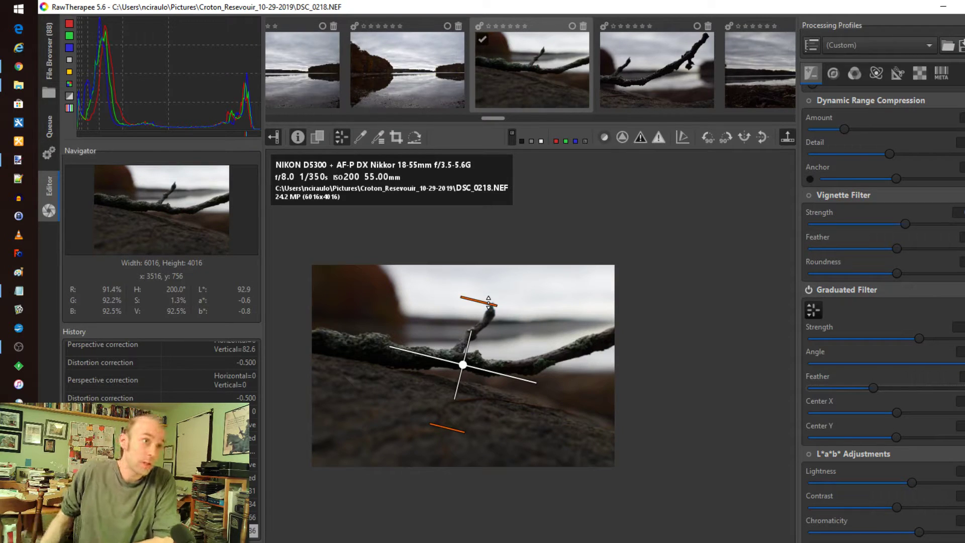
drag(489, 300, 485, 330)
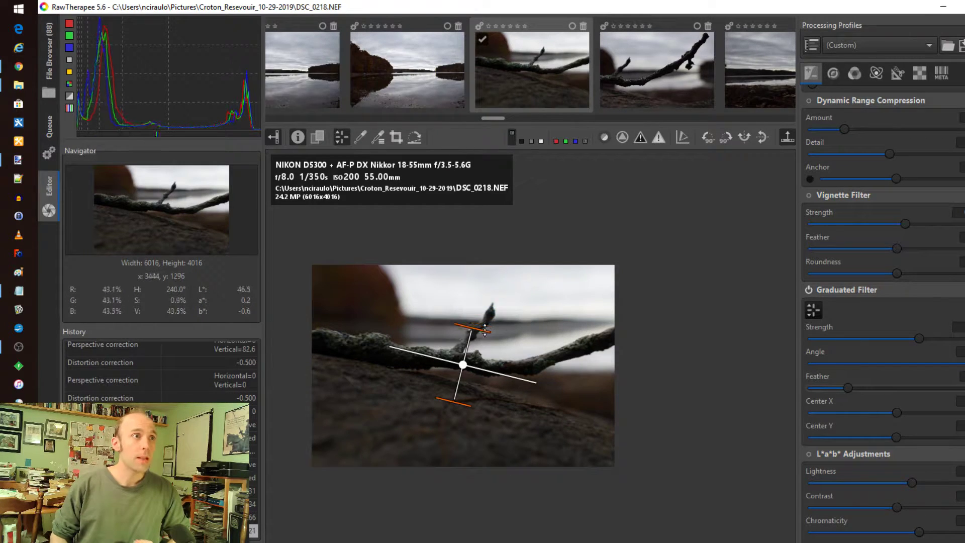
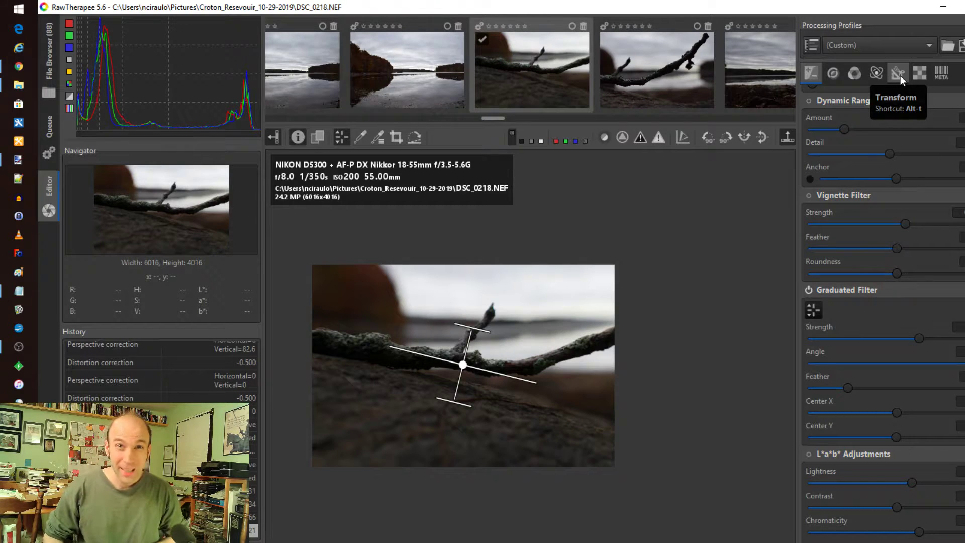
Set the Distortion Correction amount in the lens geometry settings to about 0.0
click(900, 74)
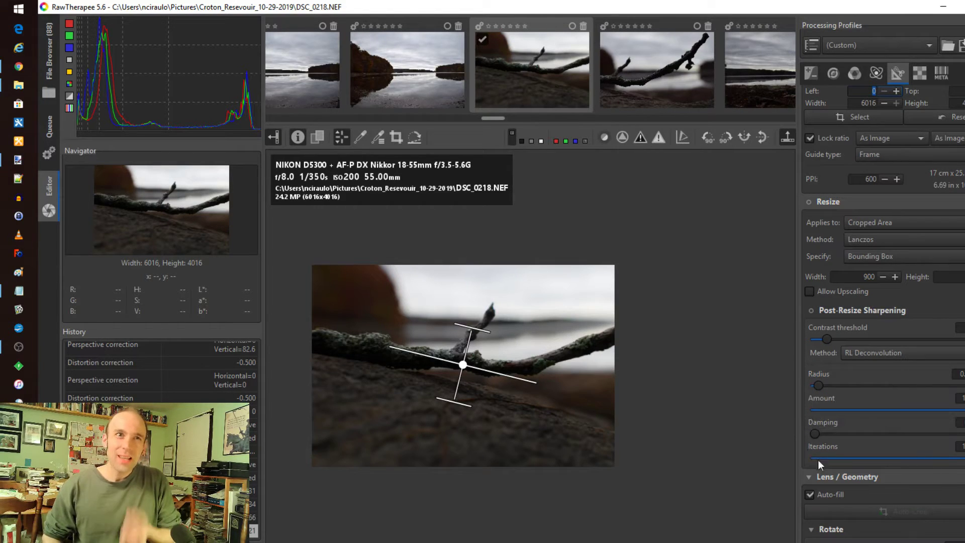
scroll(878, 449, down, 2)
scroll(890, 359, down, 6)
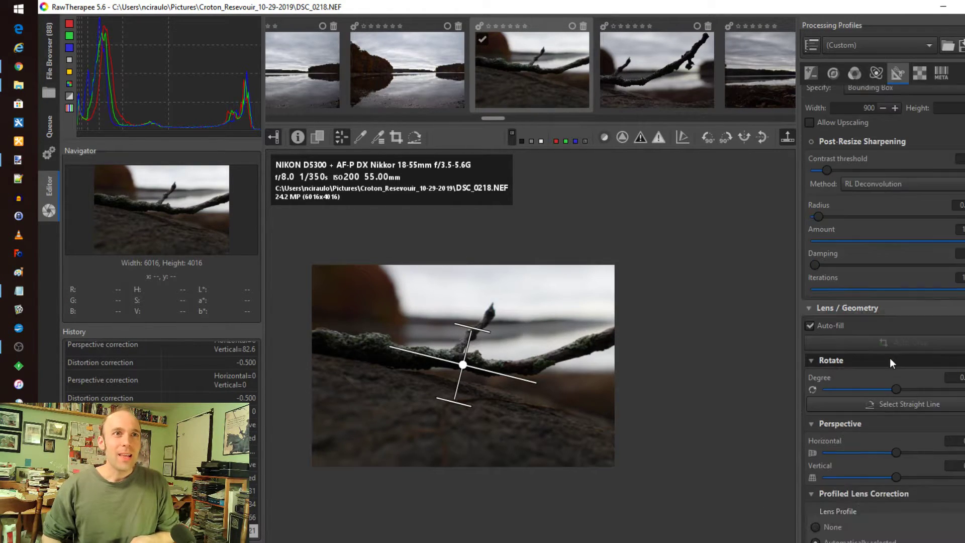
scroll(936, 408, down, 6)
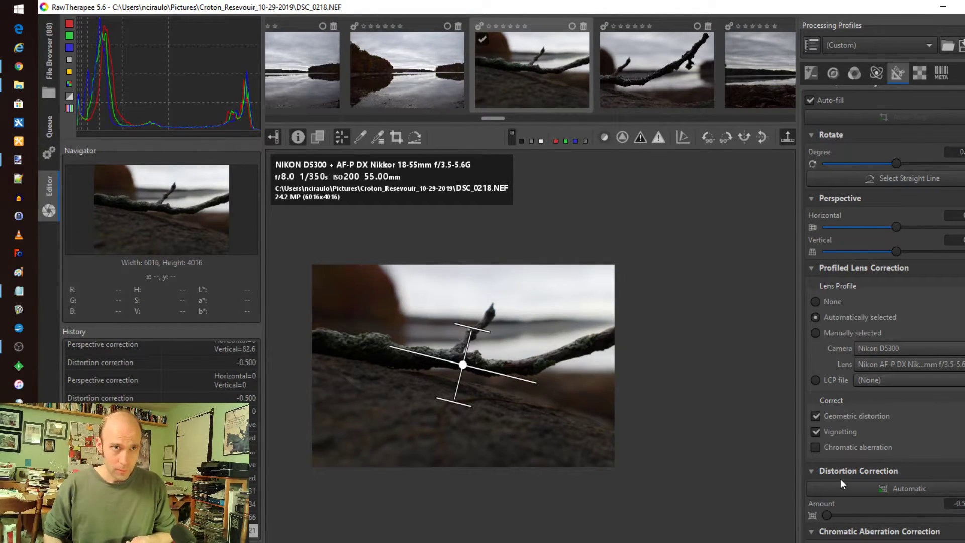
mouse_move(828, 515)
mouse_down()
mouse_move(957, 520)
mouse_move(841, 515)
mouse_up()
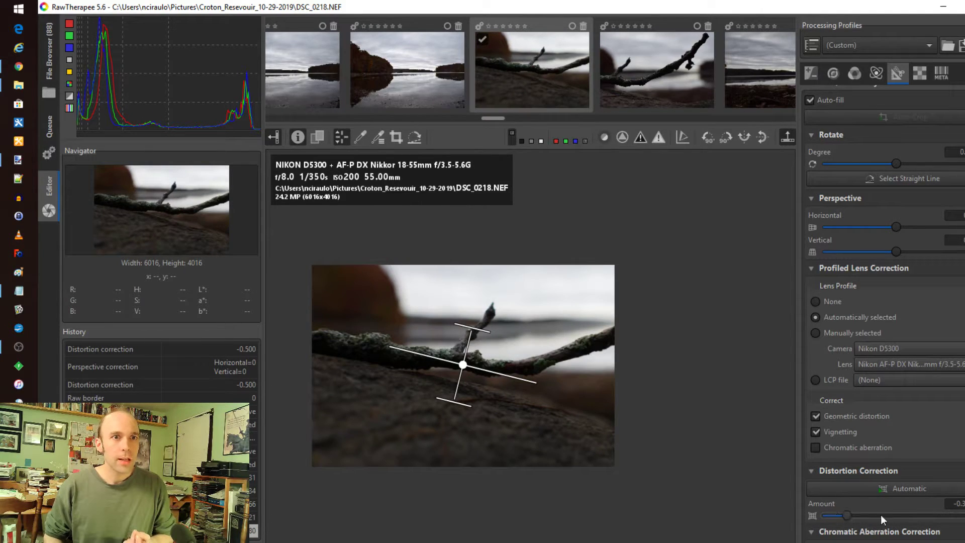
drag(898, 516, 899, 515)
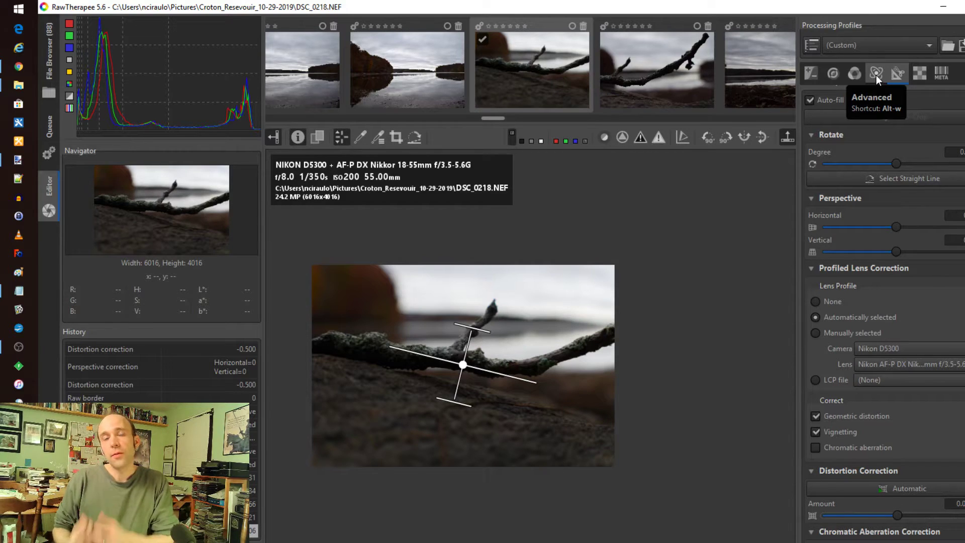
Examine the Detail tools, including Microcontrast, Noise Reduction, the chrominance curve, Defringe and Contrast by Detail Levels
click(837, 74)
scroll(895, 281, down, 10)
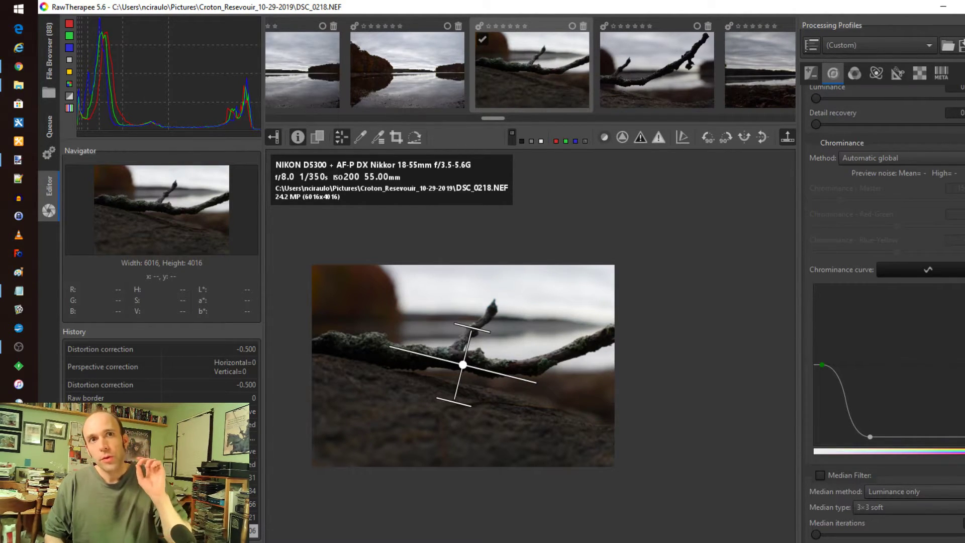
scroll(919, 410, down, 5)
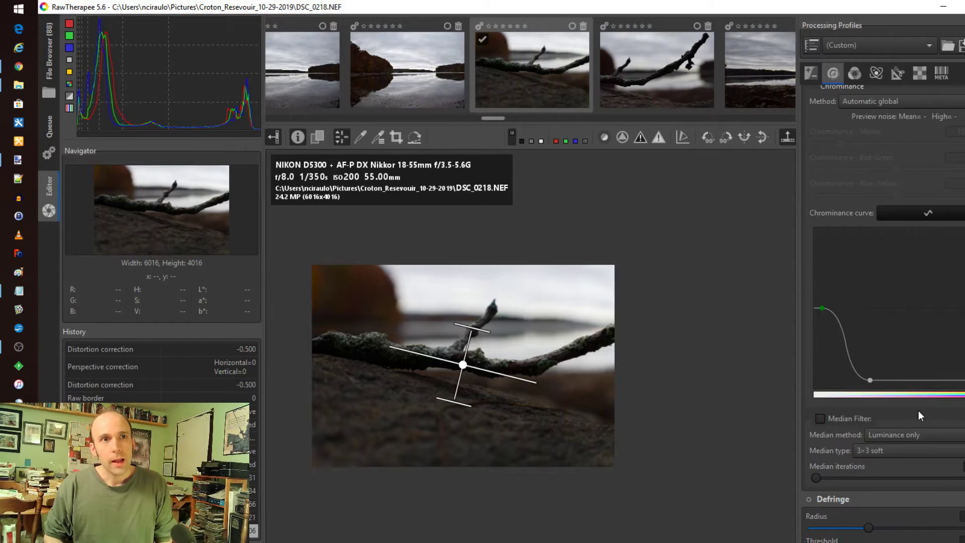
scroll(918, 410, up, 4)
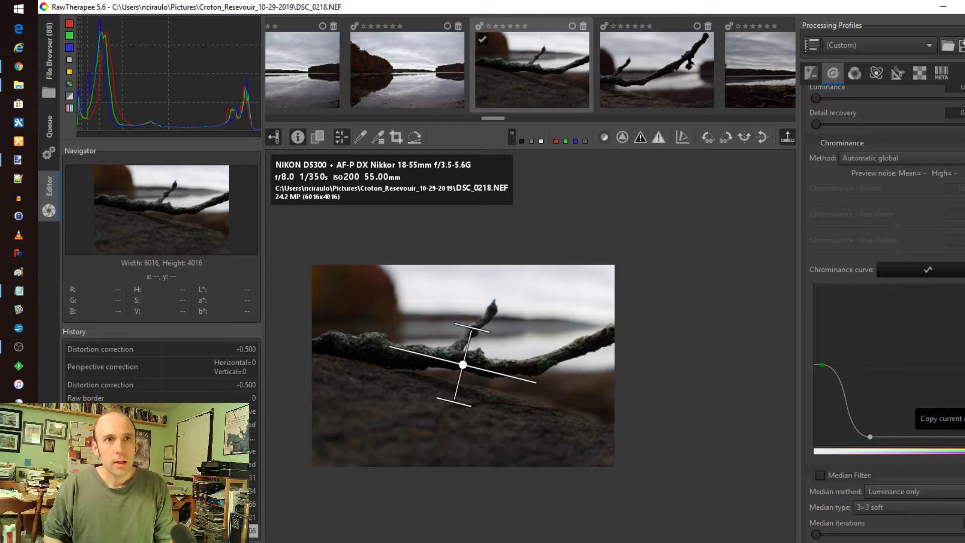
scroll(933, 387, up, 4)
scroll(934, 386, down, 7)
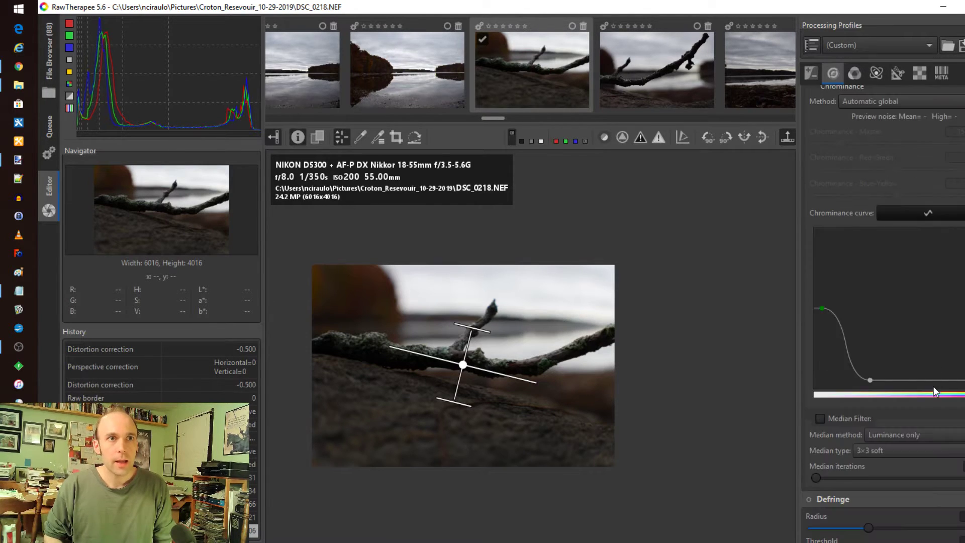
scroll(897, 370, down, 6)
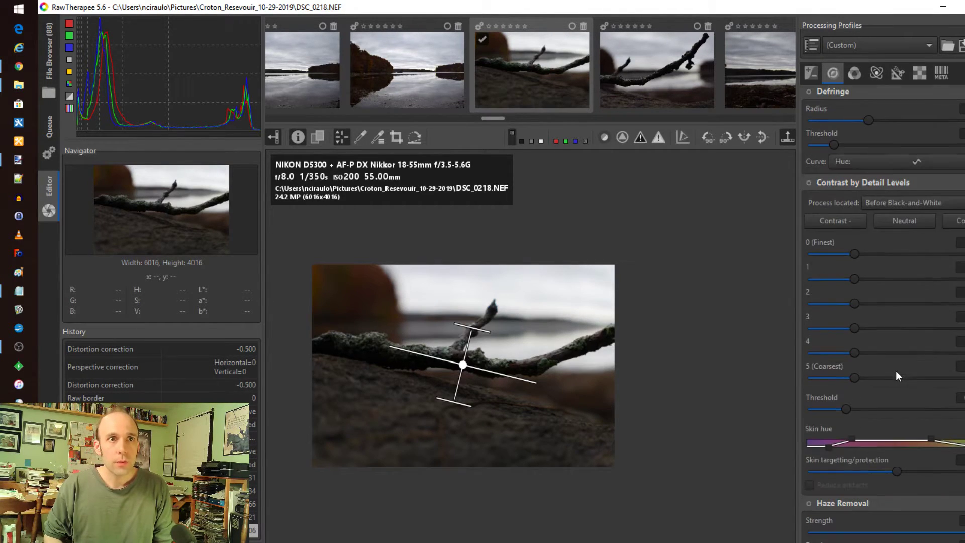
scroll(896, 371, up, 7)
scroll(895, 371, up, 12)
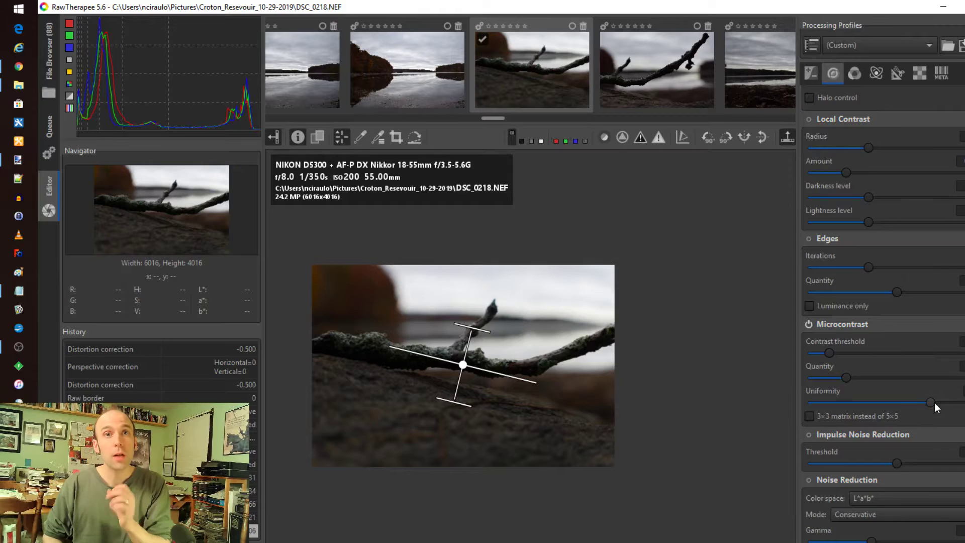
scroll(935, 402, down, 10)
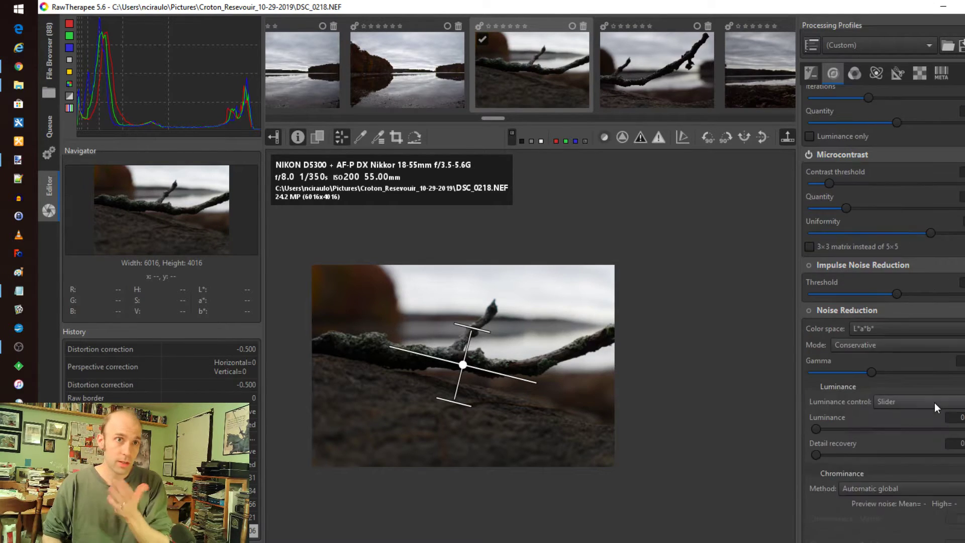
scroll(935, 400, down, 4)
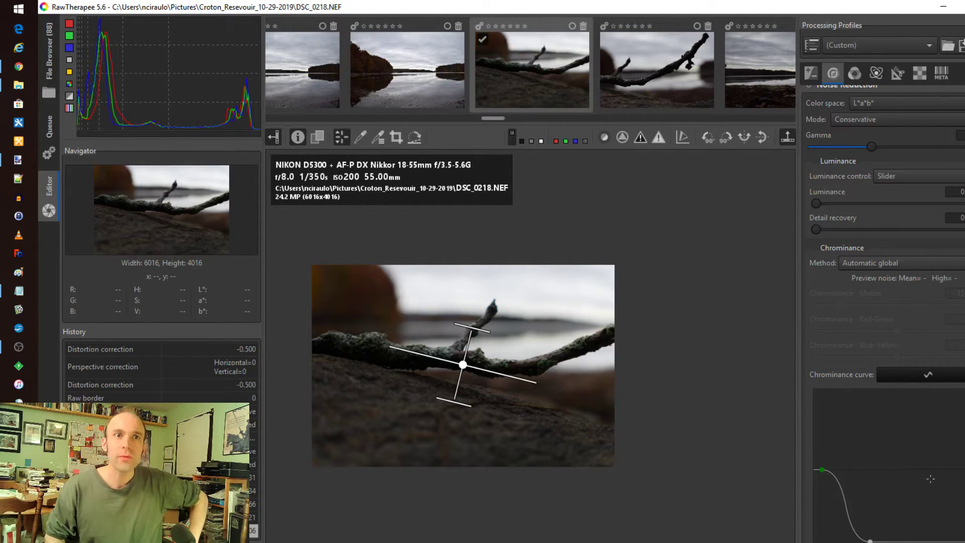
scroll(930, 476, down, 2)
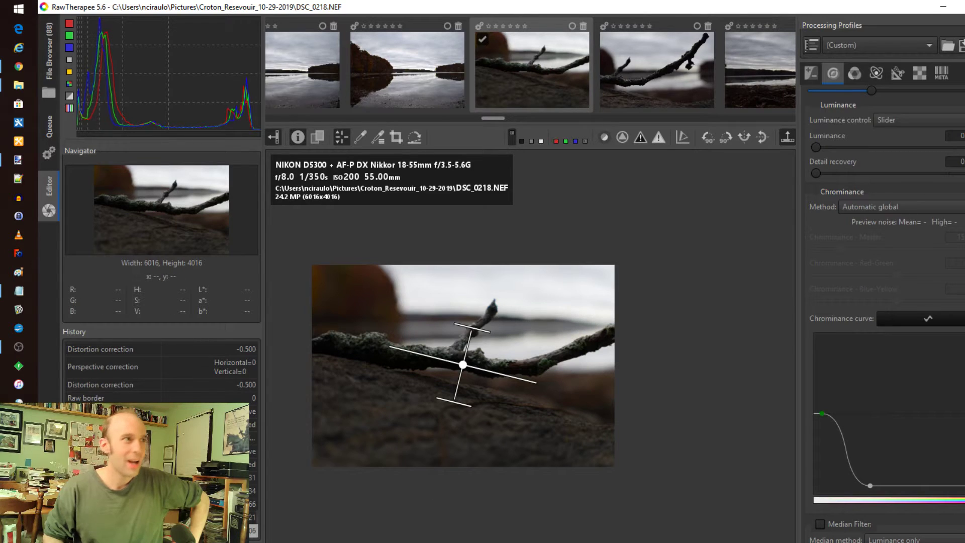
Narrow and reposition the RawTherapee window so the history, snapshots and editing tools fit on the screen
drag(353, 5, 514, 35)
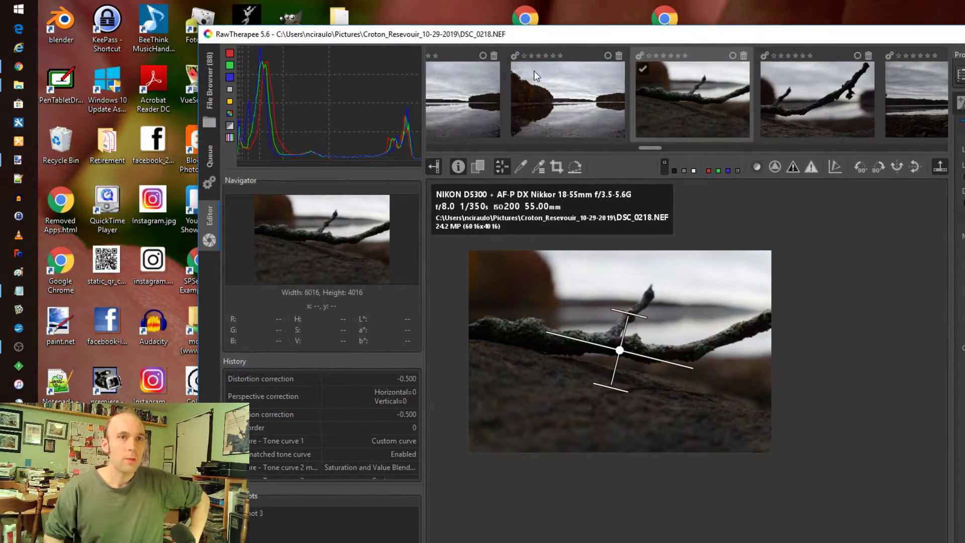
drag(201, 318, 430, 314)
drag(585, 39, 405, 14)
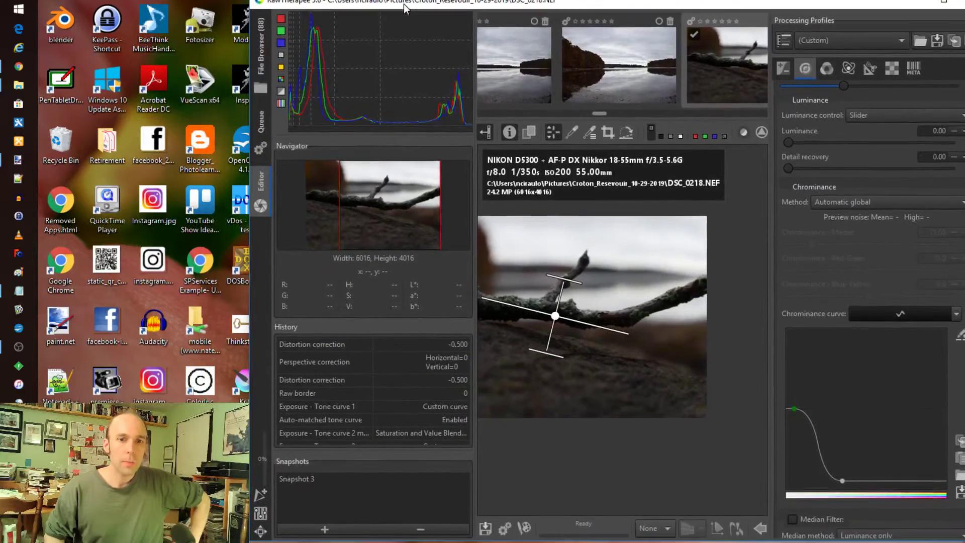
Select Snapshot 3 and return the photo to the Perspective correction history state with horizontal and vertical at 0
click(302, 488)
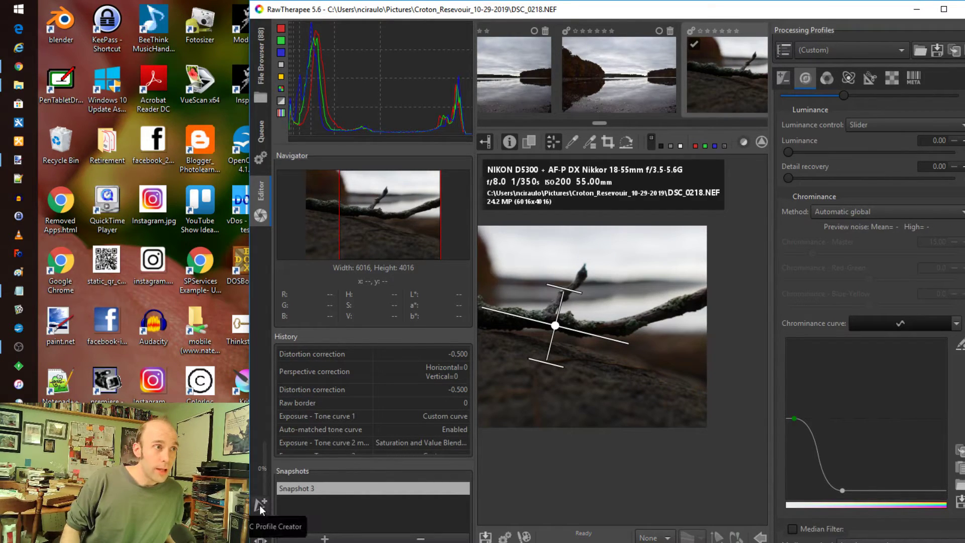
click(328, 388)
click(322, 377)
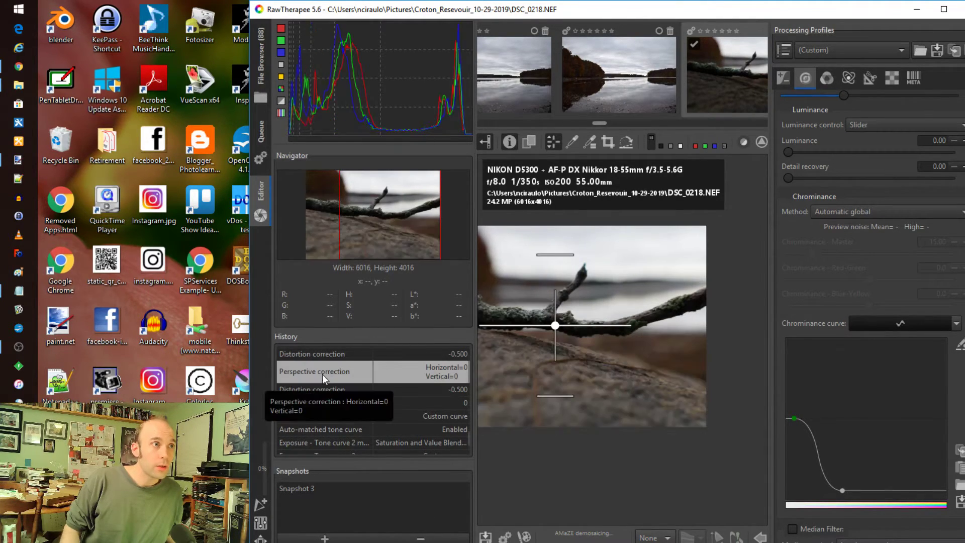
Return the photo to the earlier history state where the Graduated Filter is disabled, and browse the surrounding entries
scroll(377, 393, up, 5)
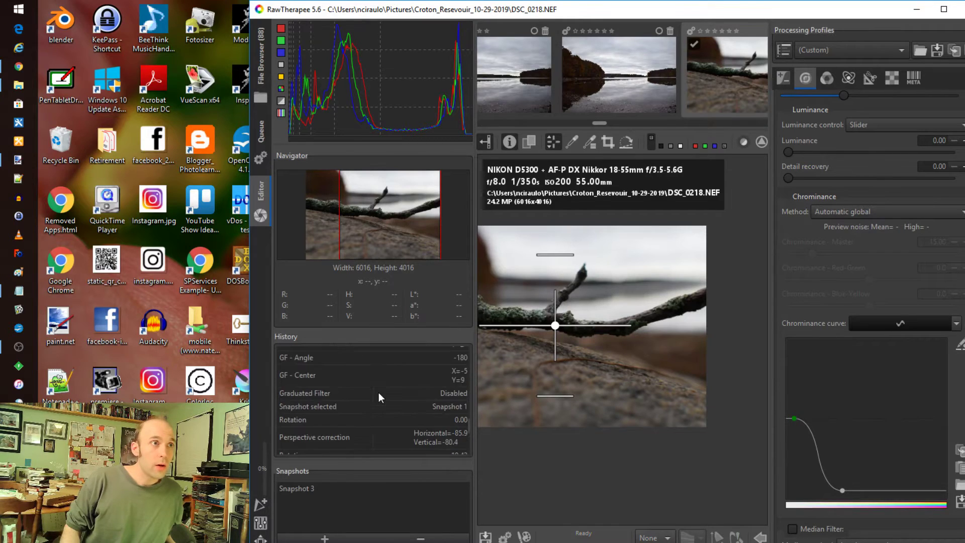
scroll(379, 392, up, 2)
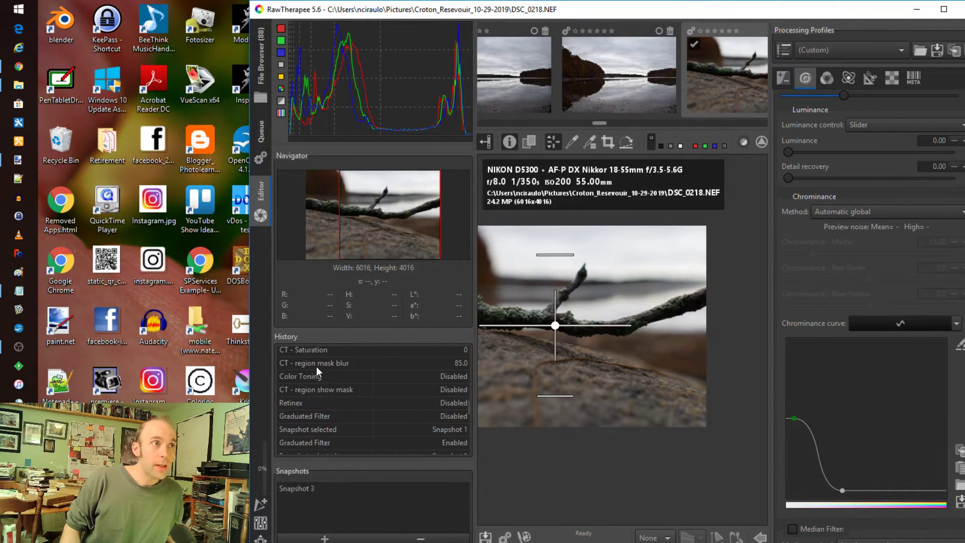
click(317, 367)
click(325, 417)
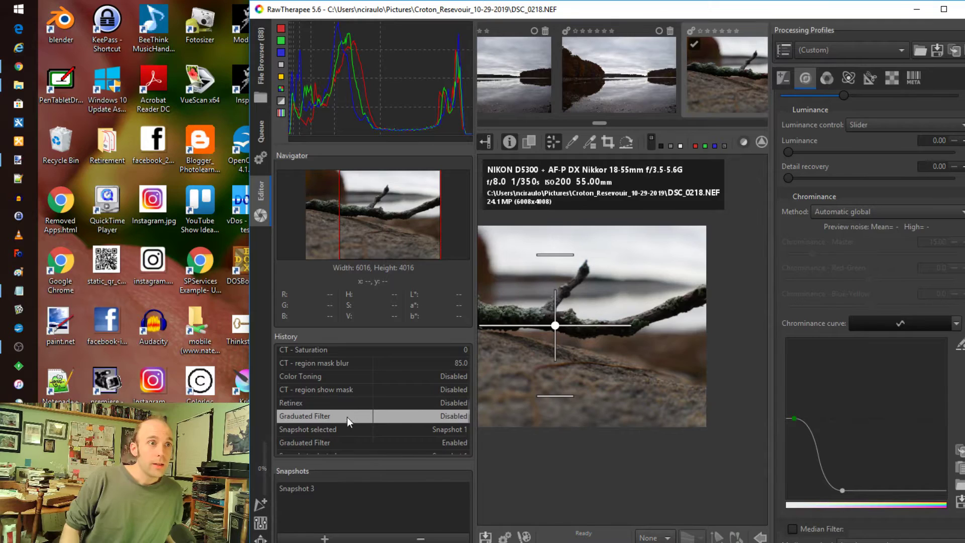
scroll(352, 397, up, 5)
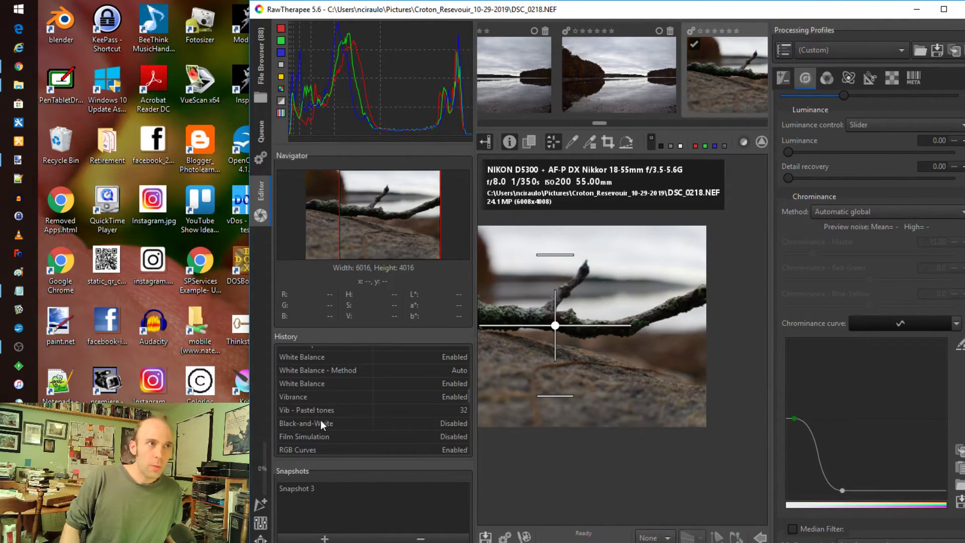
scroll(326, 409, down, 4)
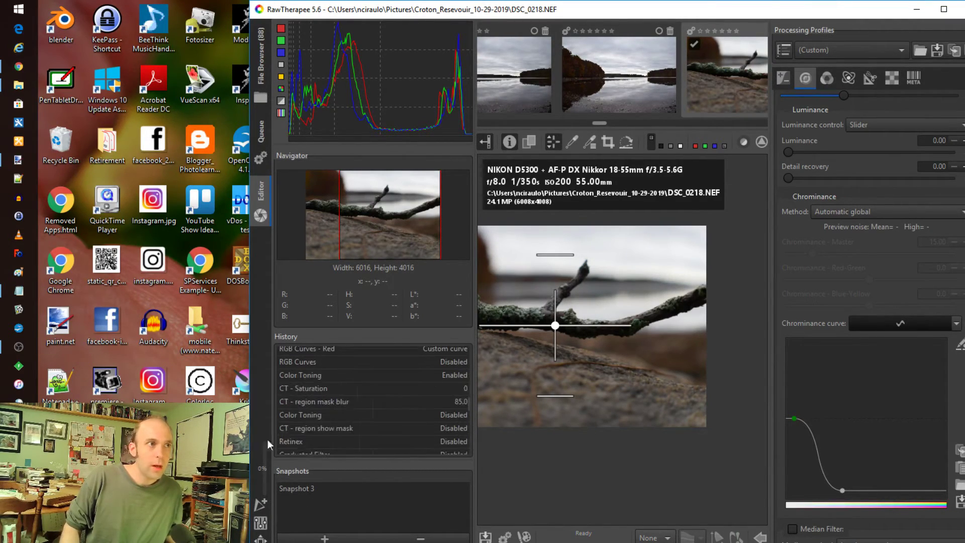